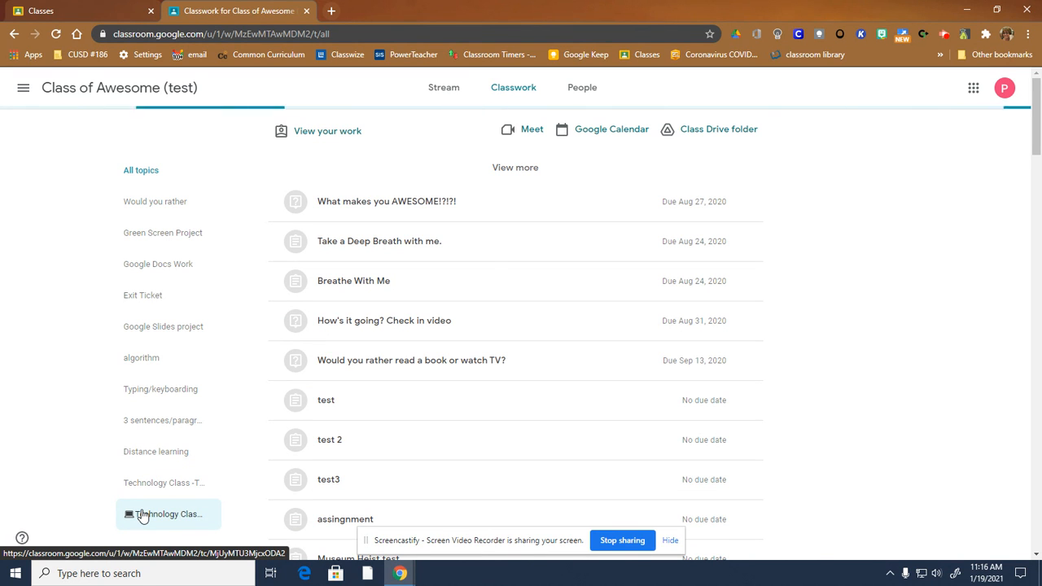
- Open the "Let's Learn How To Use Kami" assignment in the laptop-marked Technology Class topic and open its Kami Practice PDF with Kami
{"action": "left_click", "coordinate": [142, 515]}
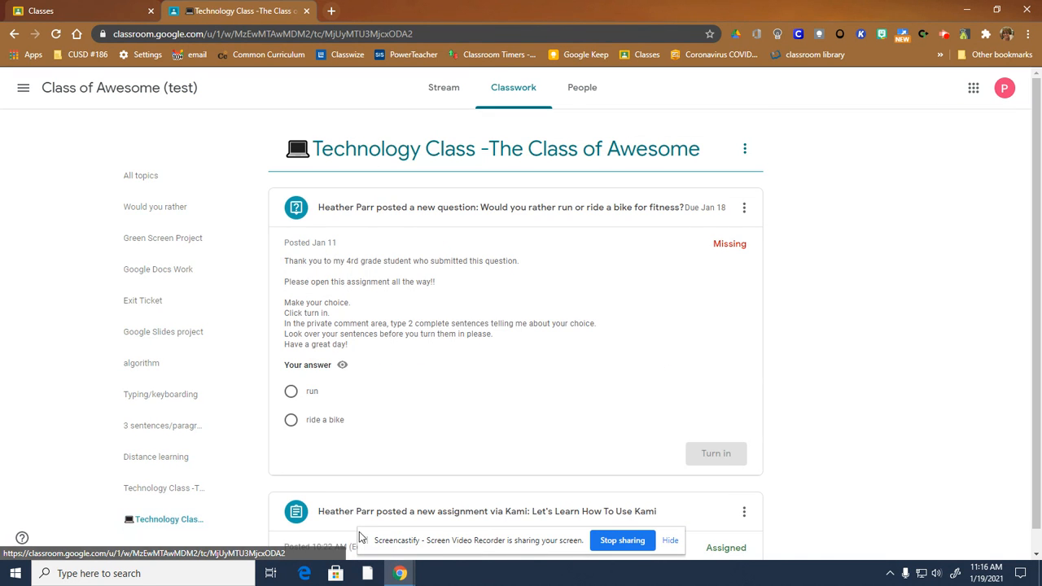
{"action": "scroll", "coordinate": [757, 347], "scroll_direction": "down", "scroll_amount": 1}
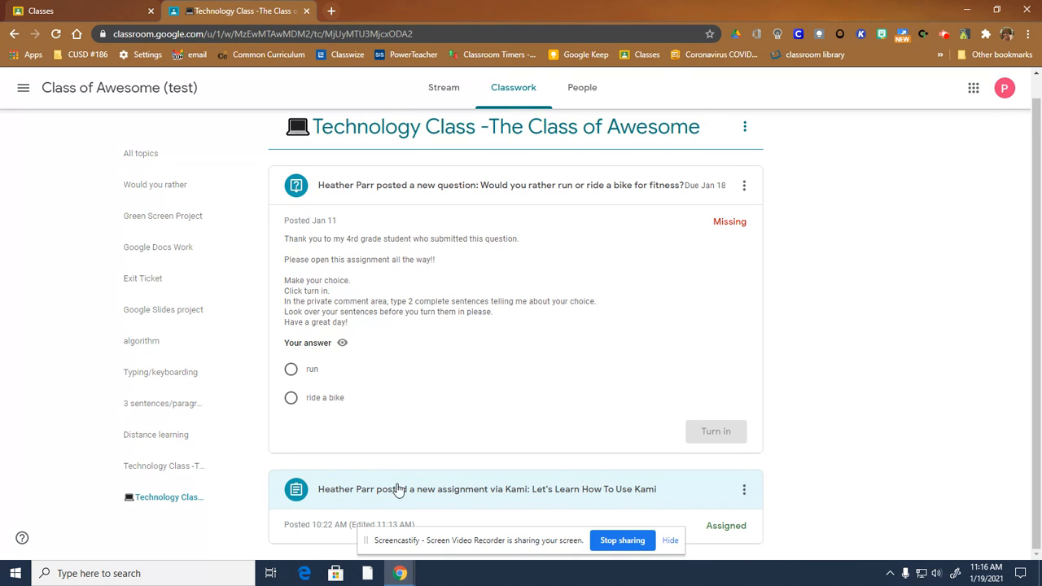
{"action": "left_click", "coordinate": [432, 491]}
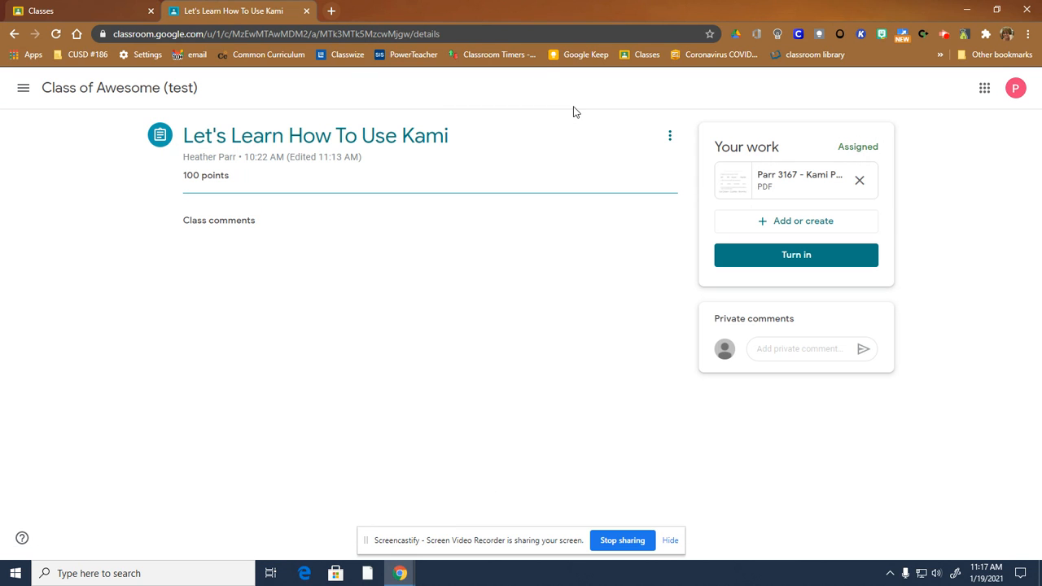
{"action": "left_click", "coordinate": [779, 174]}
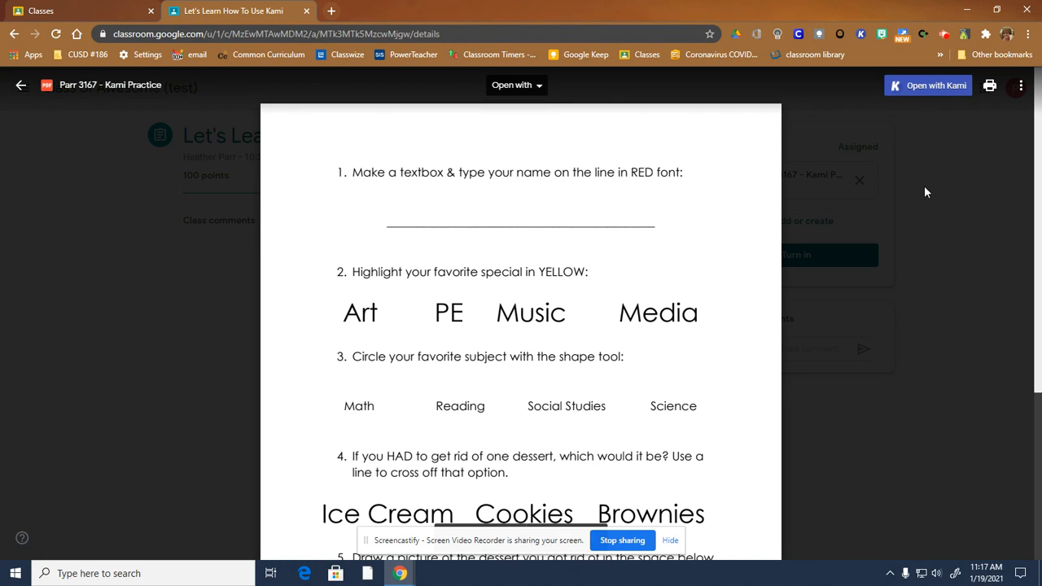
{"action": "left_click", "coordinate": [913, 89]}
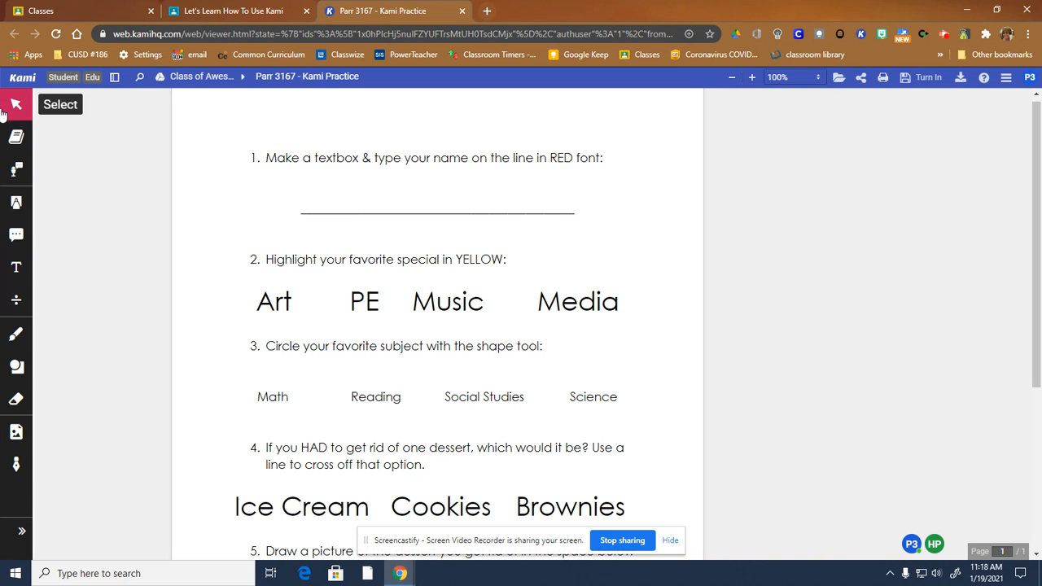
- Add a text box above the line under question 1 and enter the person's name in red, correcting its capitalization
{"action": "left_click", "coordinate": [17, 275]}
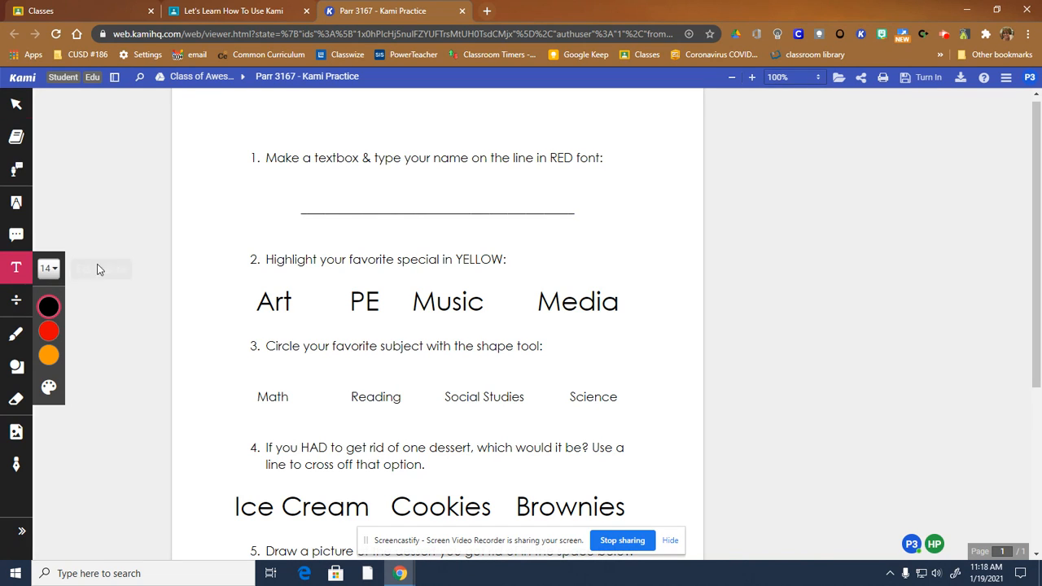
{"action": "left_click", "coordinate": [313, 185]}
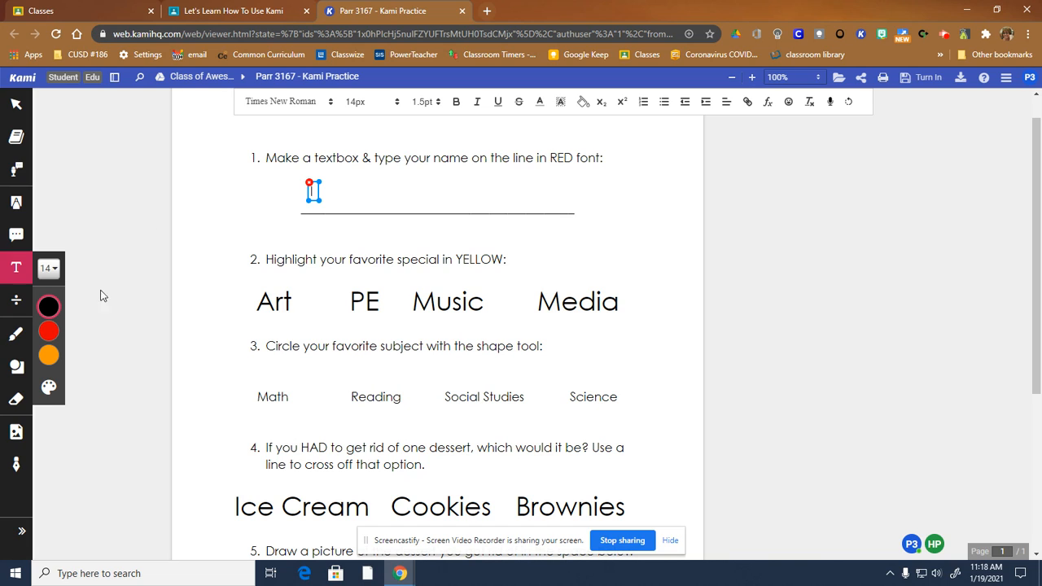
{"action": "mouse_move", "coordinate": [61, 332]}
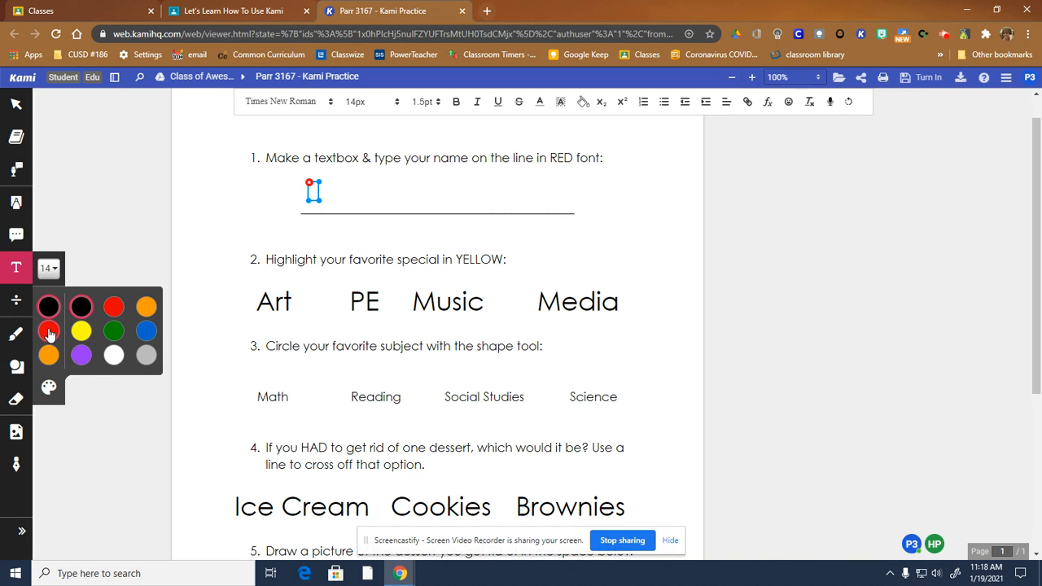
{"action": "left_click", "coordinate": [49, 332]}
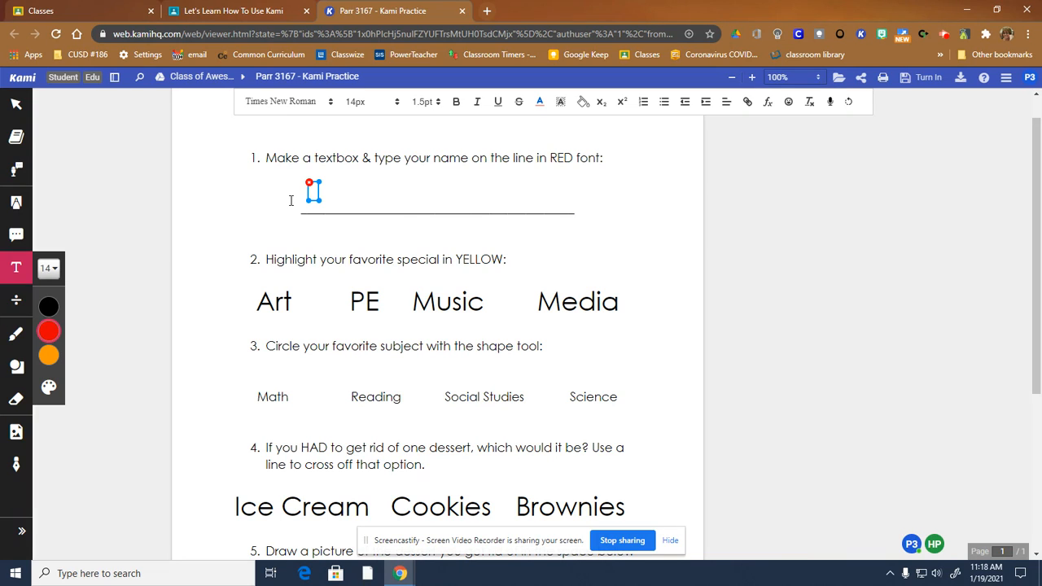
{"action": "type", "text": "MRs. Parr"}
{"action": "left_click", "coordinate": [325, 194]}
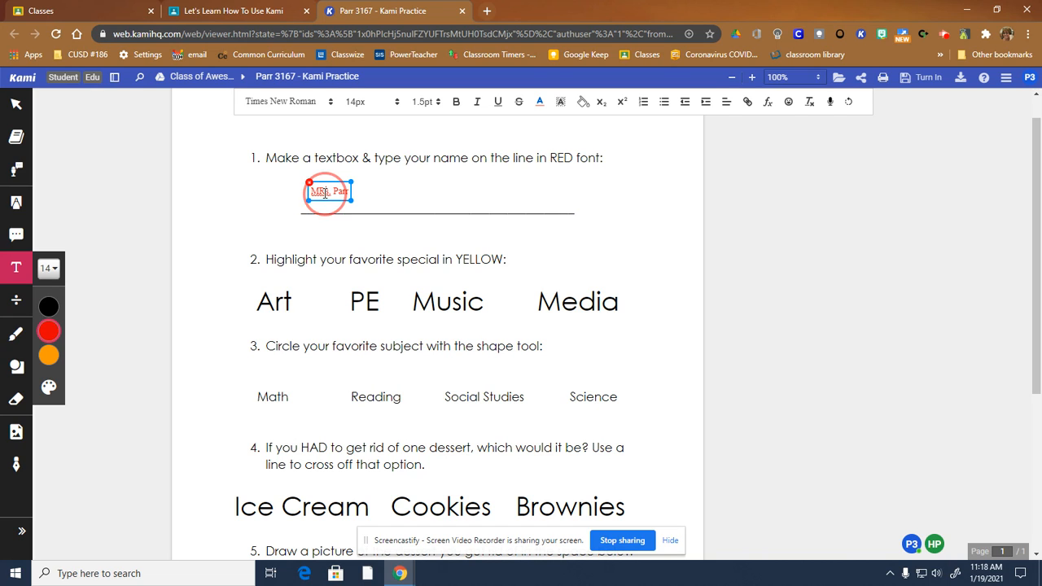
{"action": "key", "text": "BackSpace"}
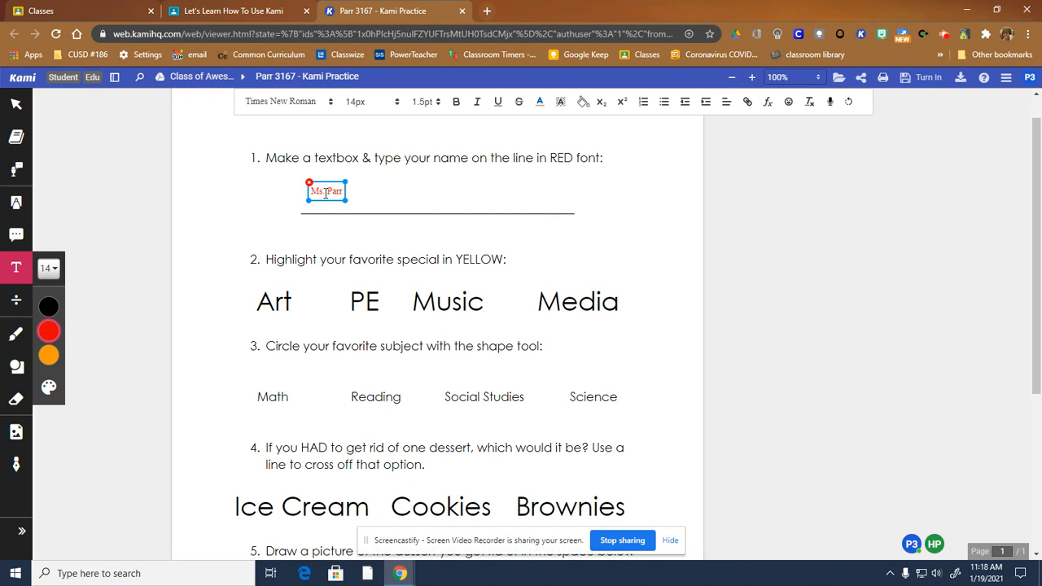
{"action": "type", "text": "r"}
- Enlarge the name text box and move it so the name sits on the answer line
{"action": "left_click_drag", "start_coordinate": [348, 200], "coordinate": [372, 207]}
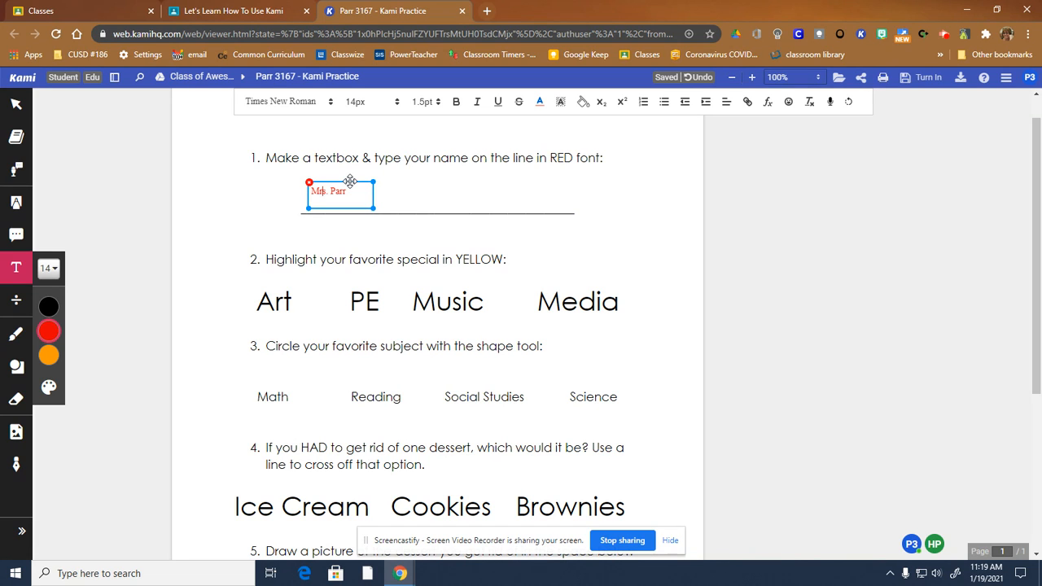
{"action": "left_click_drag", "start_coordinate": [350, 181], "coordinate": [399, 196]}
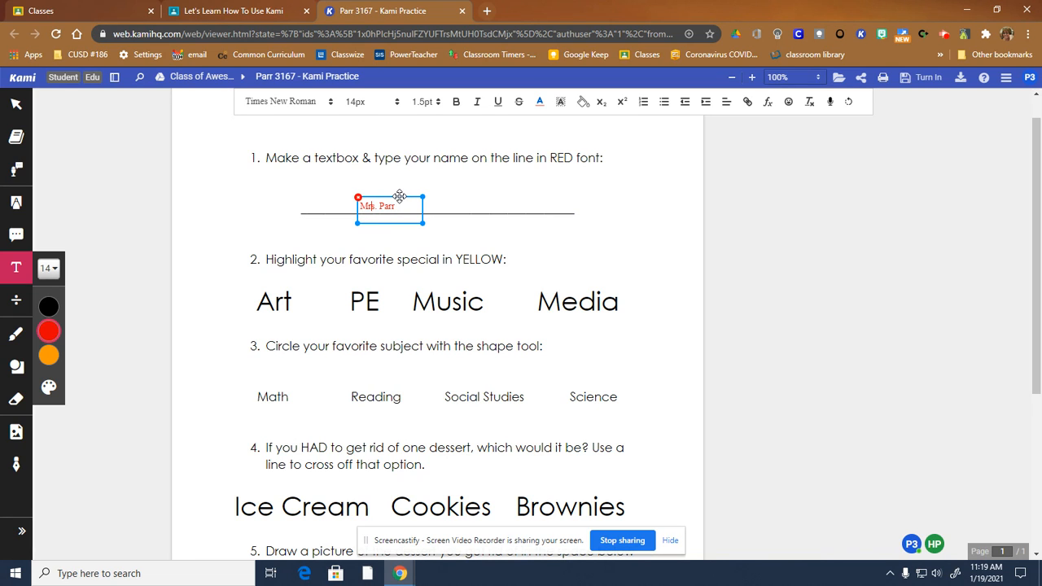
{"action": "left_click_drag", "start_coordinate": [400, 196], "coordinate": [398, 197]}
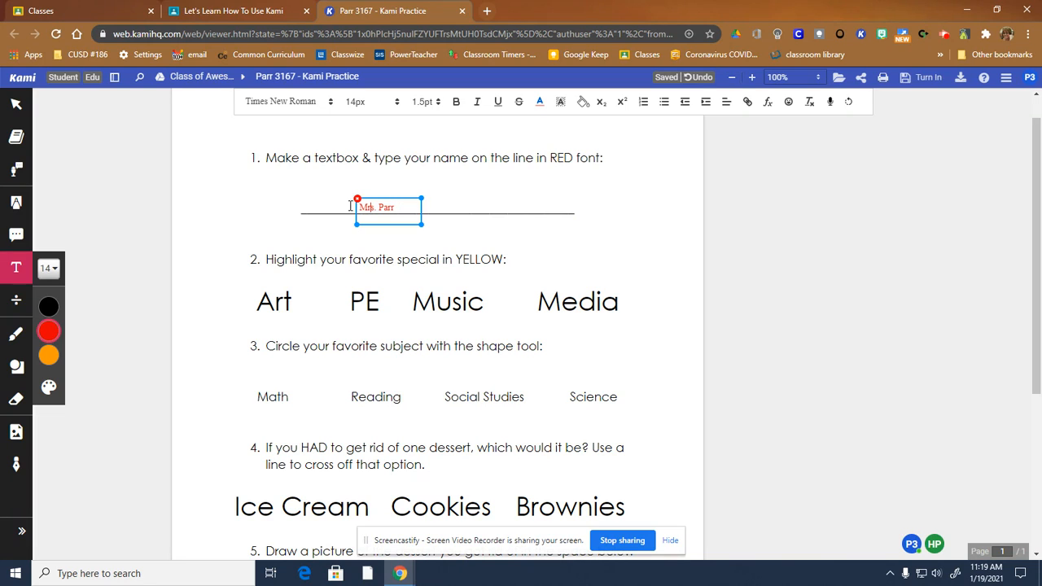
{"action": "left_click", "coordinate": [641, 190]}
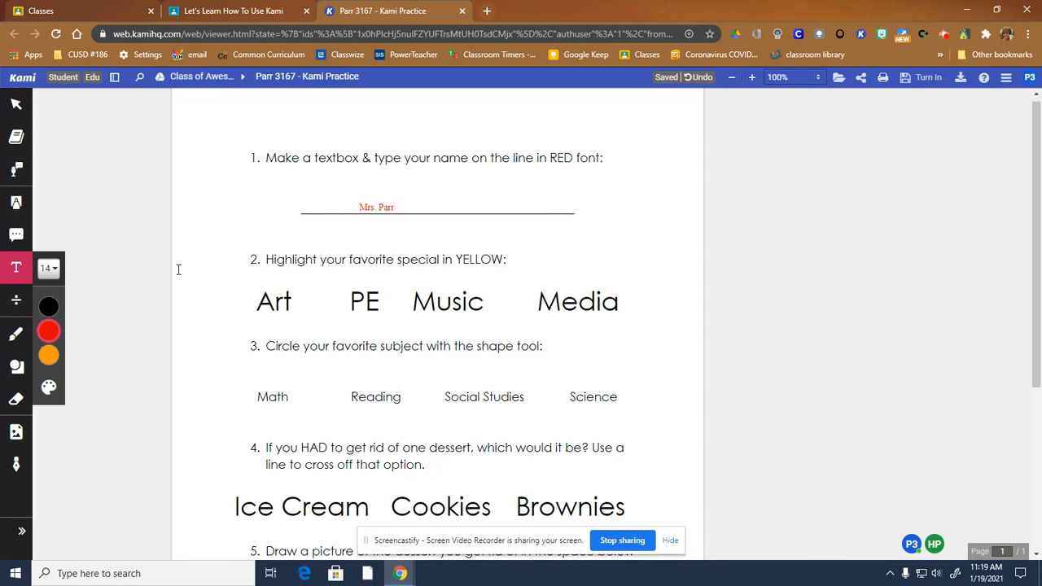
- Highlight the word Media in yellow under question 2 with the Text Highlighter
{"action": "left_click", "coordinate": [16, 206]}
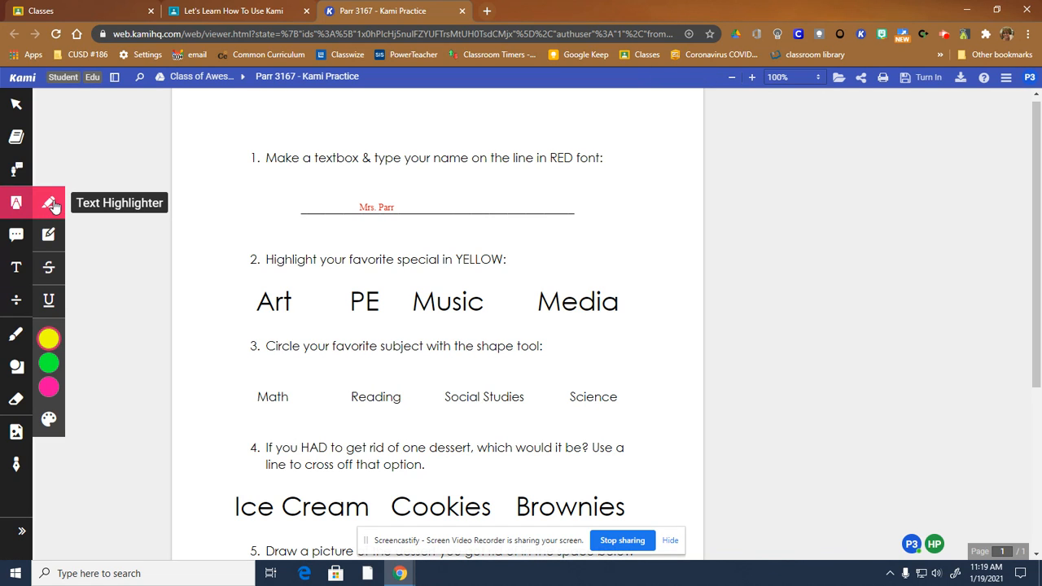
{"action": "mouse_move", "coordinate": [47, 339]}
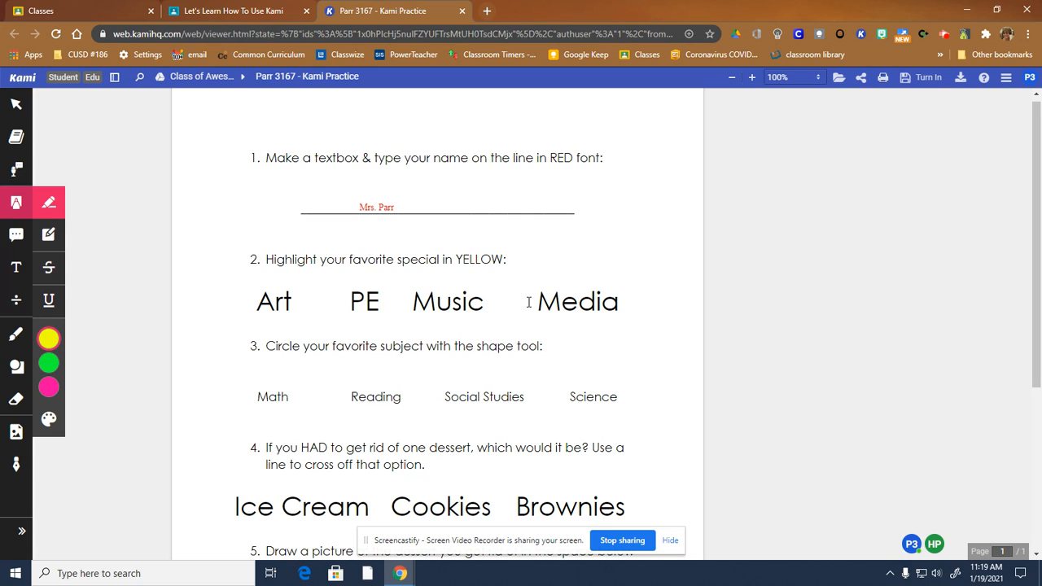
{"action": "left_click_drag", "start_coordinate": [533, 302], "coordinate": [636, 313]}
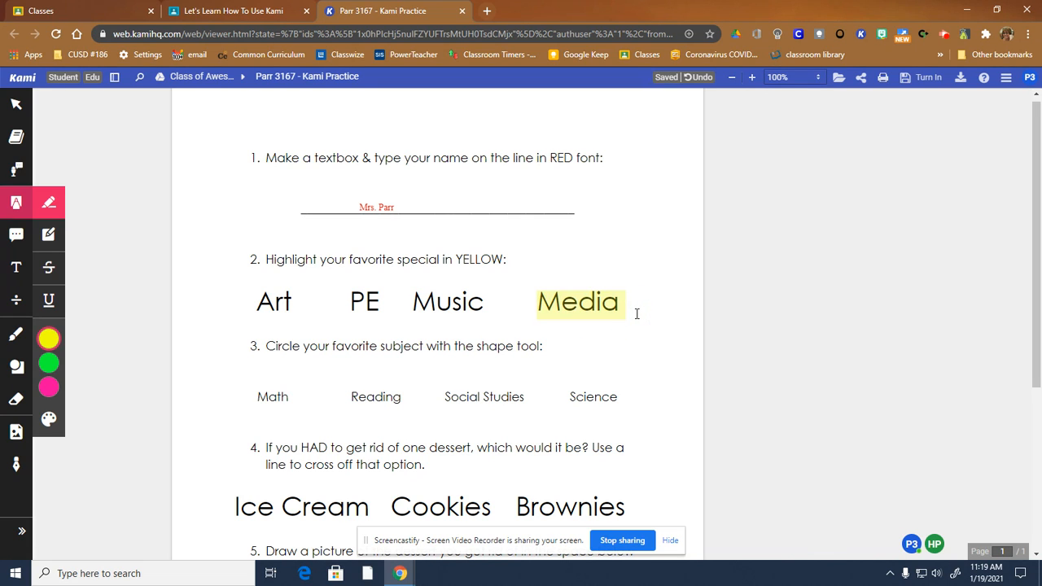
{"action": "left_click", "coordinate": [538, 305]}
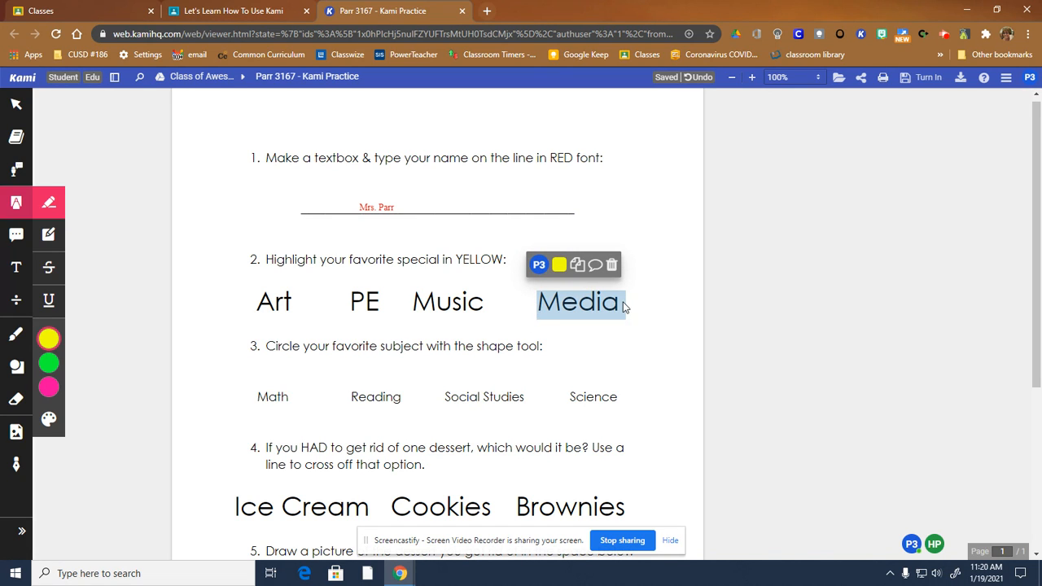
{"action": "left_click", "coordinate": [662, 305]}
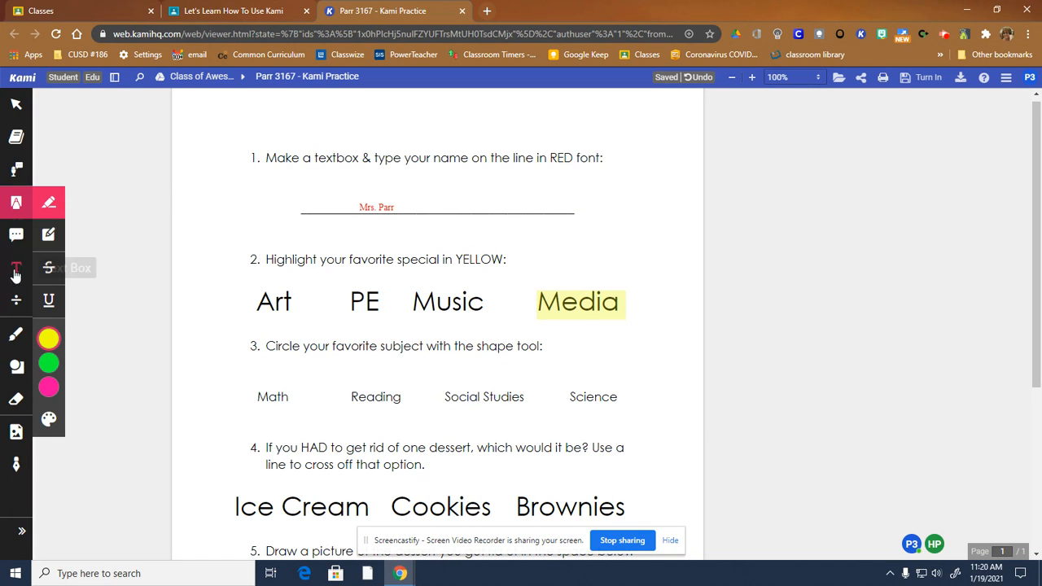
- Draw a black ellipse around Social Studies under question 3 with the circle shape tool
{"action": "left_click", "coordinate": [17, 368]}
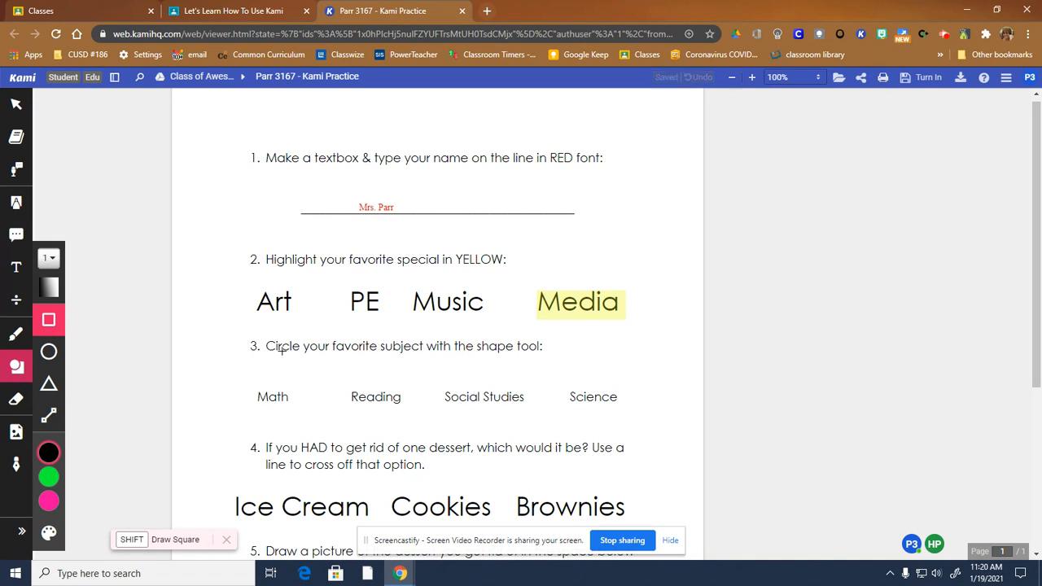
{"action": "left_click", "coordinate": [50, 355]}
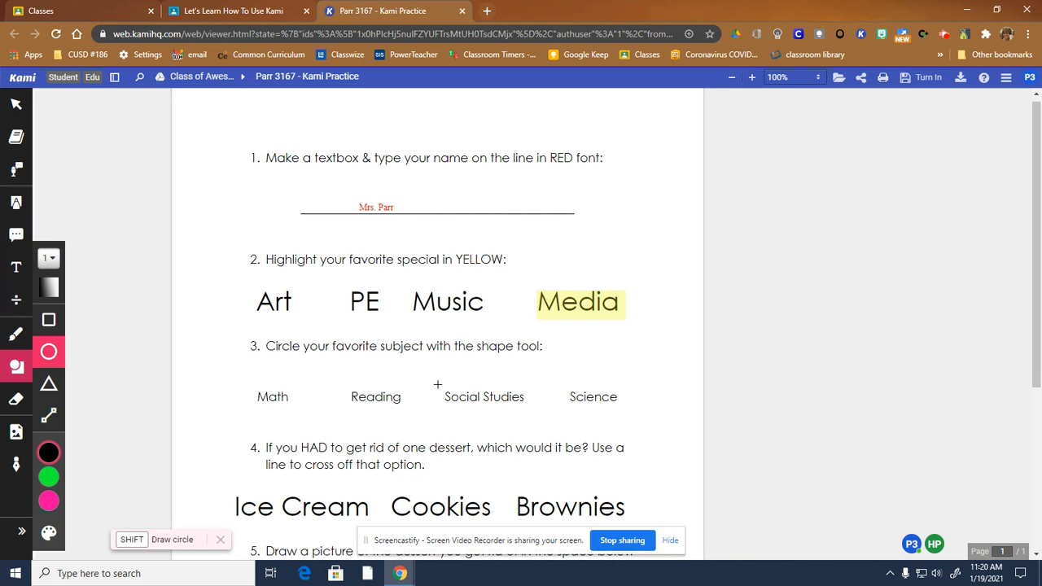
{"action": "left_click_drag", "start_coordinate": [437, 384], "coordinate": [537, 417]}
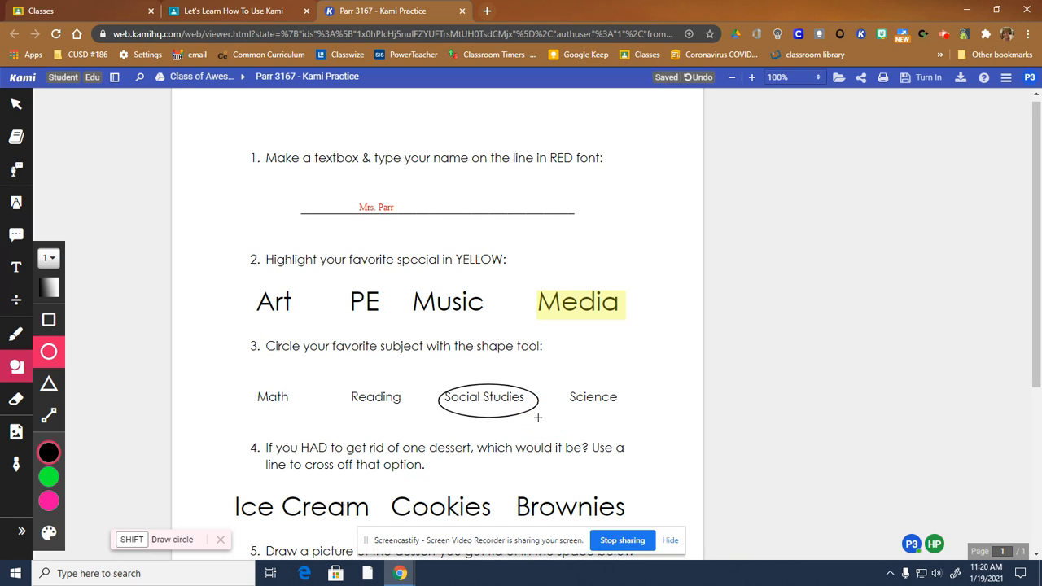
{"action": "left_click", "coordinate": [503, 385]}
{"action": "left_click", "coordinate": [752, 346]}
{"action": "left_click", "coordinate": [695, 351]}
- Erase the stray circle at the page edge beside question 3, using the eraser for drawings and shapes
{"action": "left_click", "coordinate": [17, 399]}
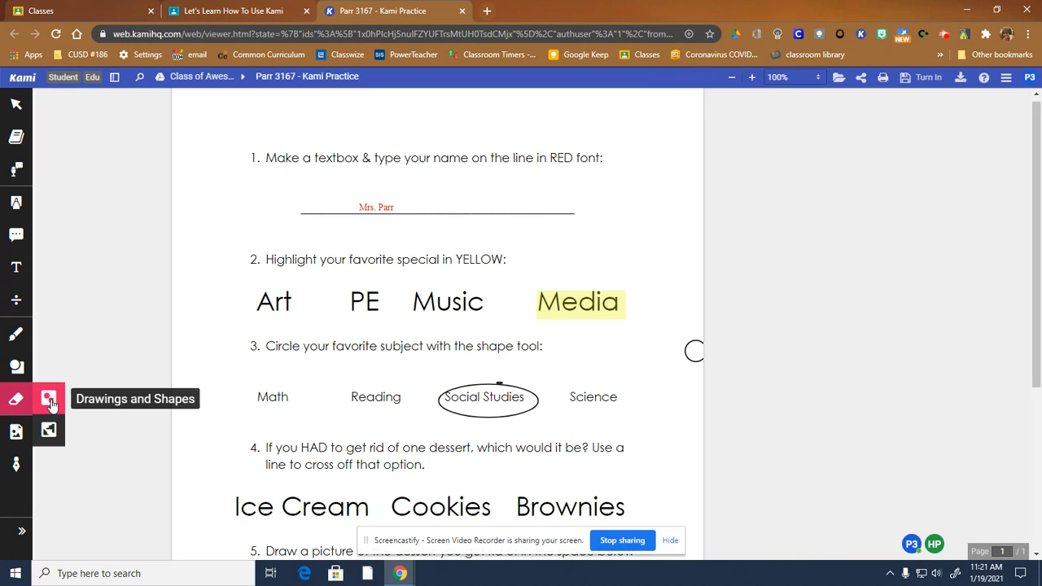
{"action": "left_click", "coordinate": [50, 401]}
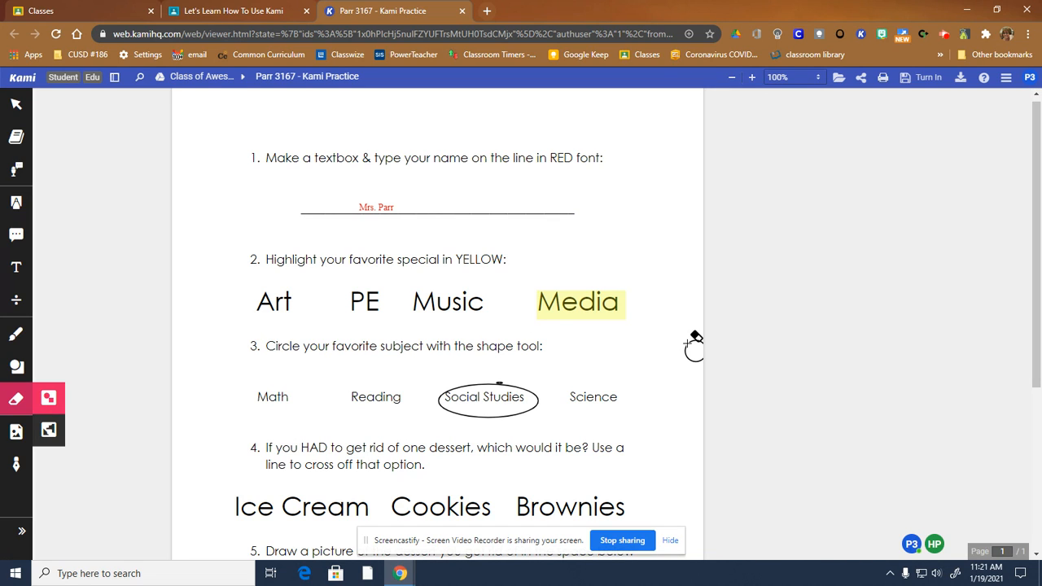
{"action": "left_click", "coordinate": [687, 343]}
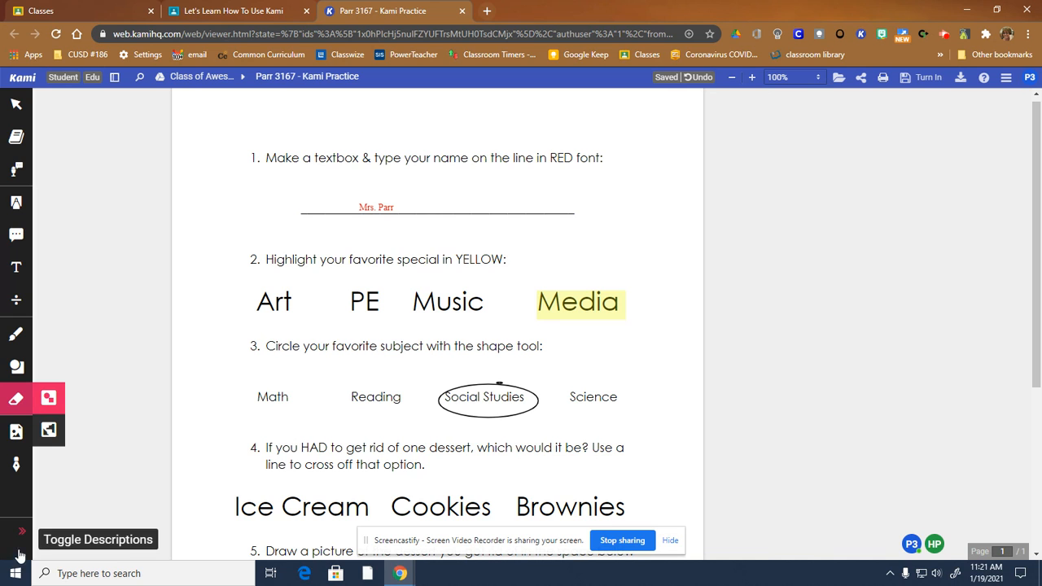
- Cross off Cookies under question 4 with a black line shape
{"action": "scroll", "coordinate": [170, 415], "scroll_direction": "down", "scroll_amount": 3}
{"action": "scroll", "coordinate": [170, 415], "scroll_direction": "up", "scroll_amount": 2}
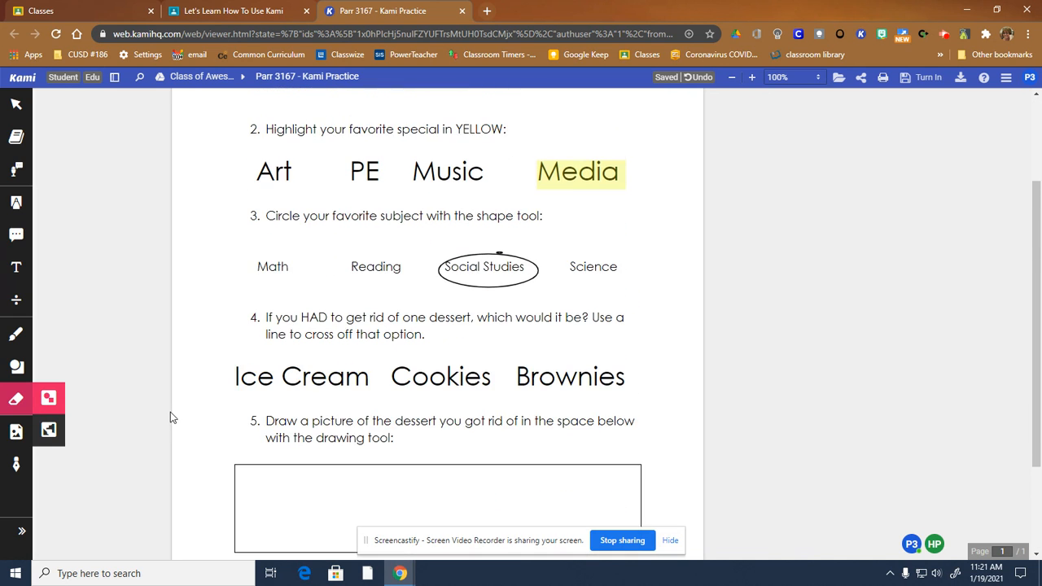
{"action": "scroll", "coordinate": [170, 411], "scroll_direction": "up", "scroll_amount": 2}
{"action": "scroll", "coordinate": [170, 412], "scroll_direction": "down", "scroll_amount": 2}
{"action": "left_click", "coordinate": [18, 367]}
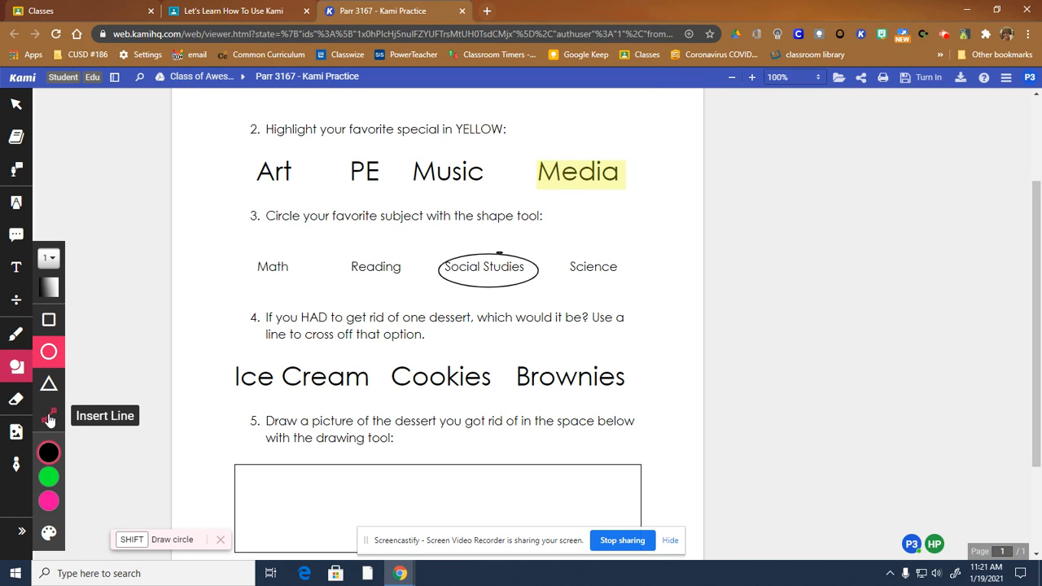
{"action": "left_click", "coordinate": [50, 418]}
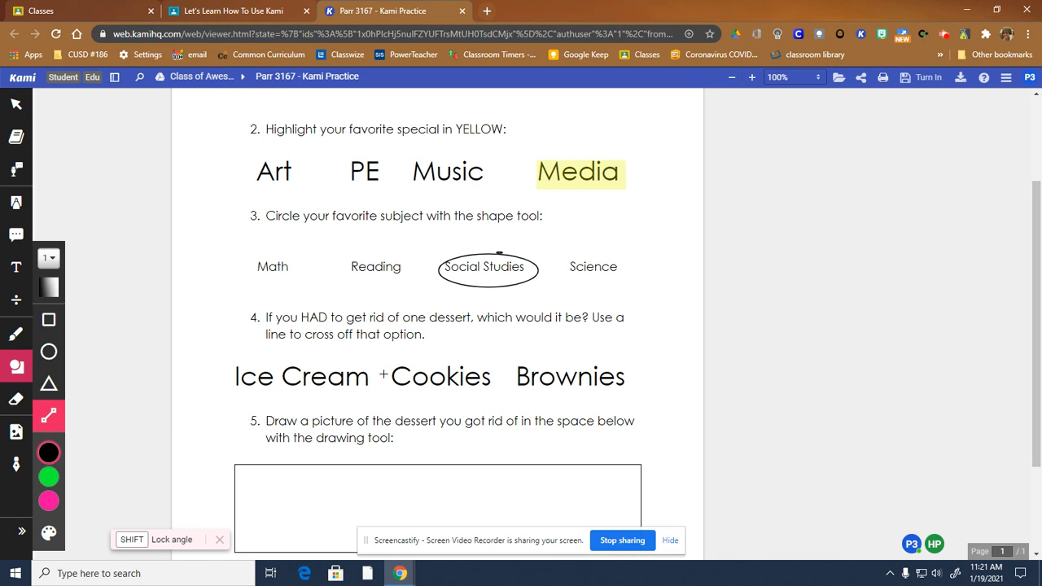
{"action": "left_click_drag", "start_coordinate": [384, 376], "coordinate": [506, 374]}
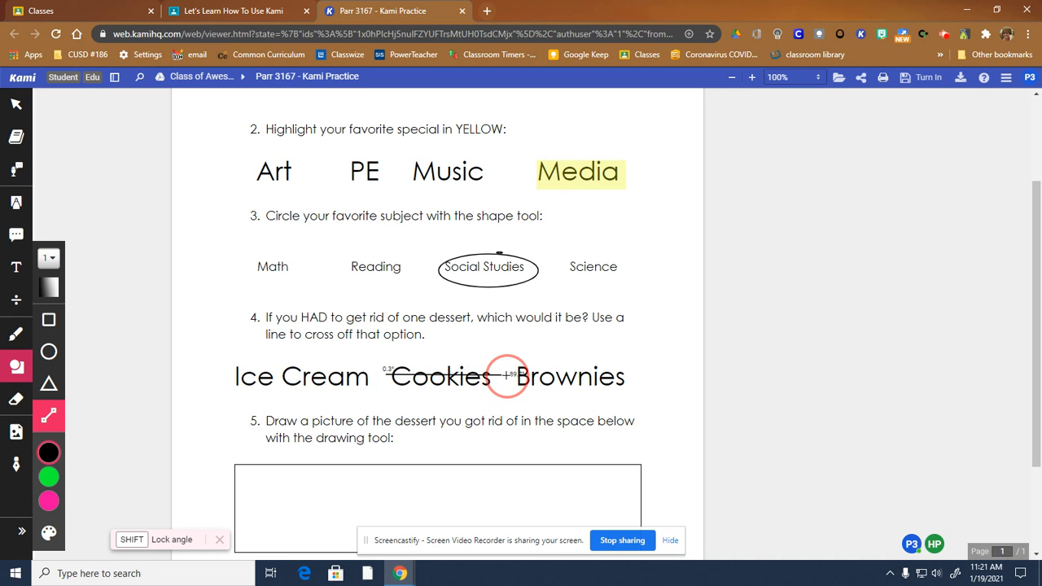
{"action": "mouse_move", "coordinate": [506, 374]}
{"action": "left_mouse_down"}
{"action": "mouse_move", "coordinate": [502, 388]}
{"action": "mouse_move", "coordinate": [500, 380]}
{"action": "left_mouse_up"}
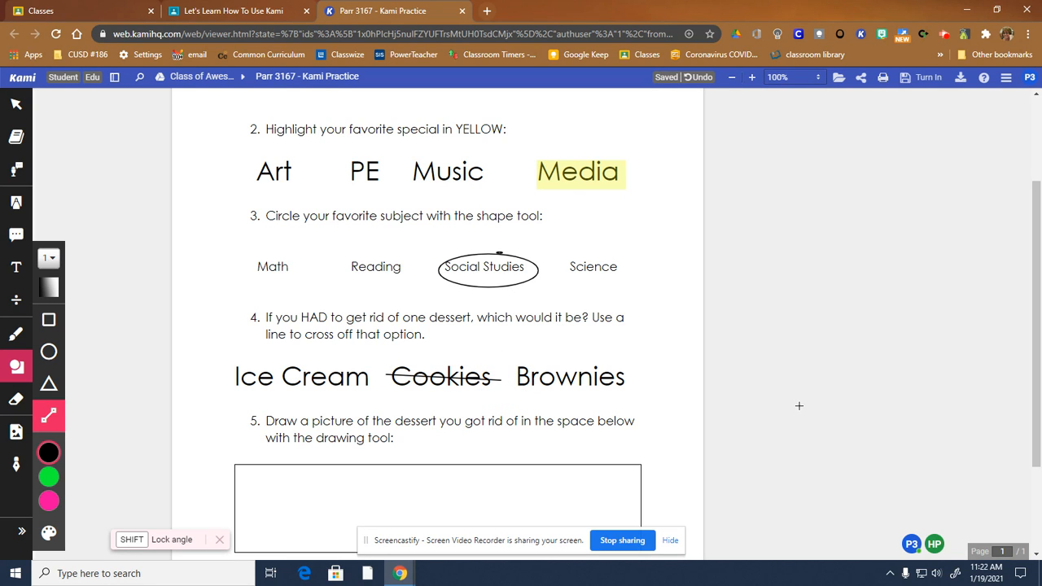
- Draw a freehand black circle as the cookie's outline in the question 5 box with line thickness 4
{"action": "scroll", "coordinate": [798, 405], "scroll_direction": "down", "scroll_amount": 2}
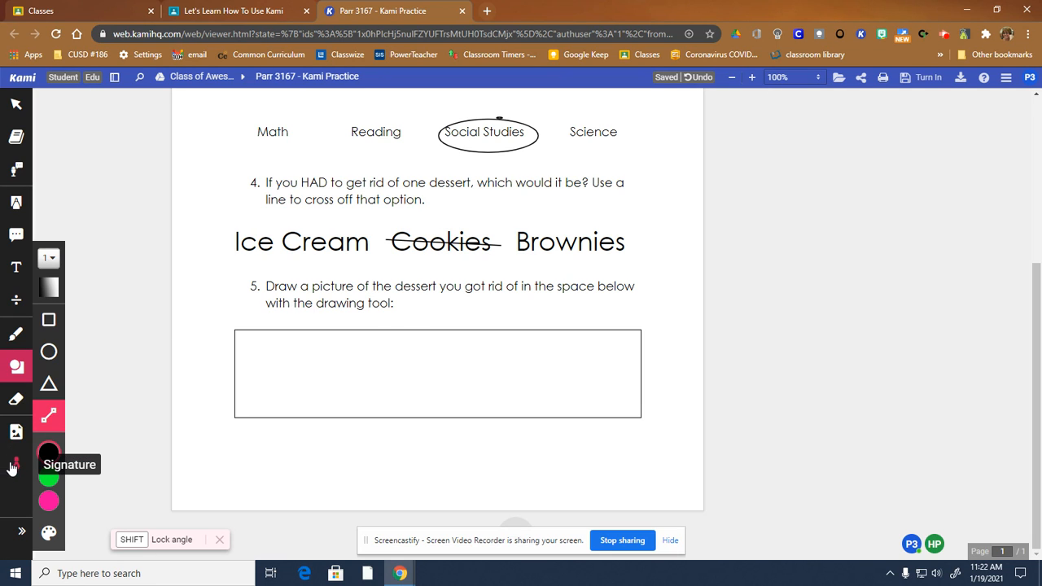
{"action": "left_click", "coordinate": [17, 335]}
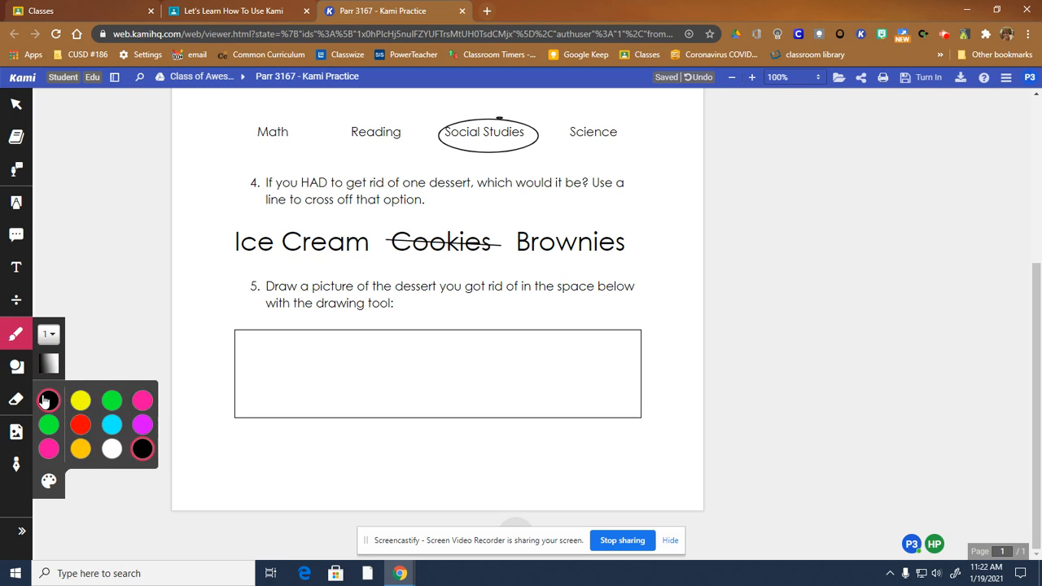
{"action": "left_click", "coordinate": [48, 336]}
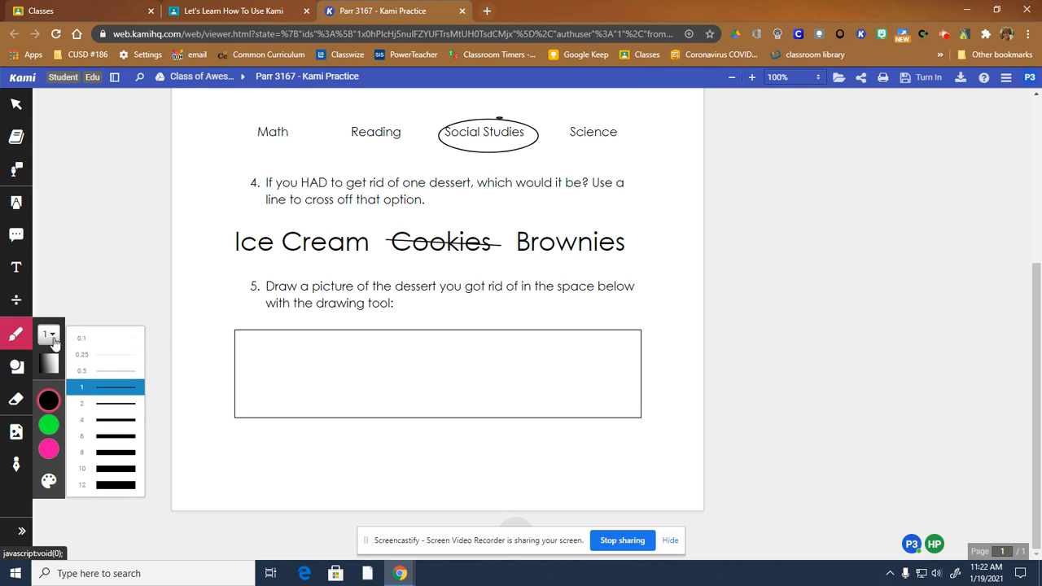
{"action": "left_click", "coordinate": [107, 416]}
{"action": "mouse_move", "coordinate": [388, 356]}
{"action": "left_mouse_down"}
{"action": "mouse_move", "coordinate": [342, 367]}
{"action": "mouse_move", "coordinate": [343, 404]}
{"action": "mouse_move", "coordinate": [401, 412]}
{"action": "mouse_move", "coordinate": [407, 364]}
{"action": "mouse_move", "coordinate": [386, 352]}
{"action": "left_mouse_up"}
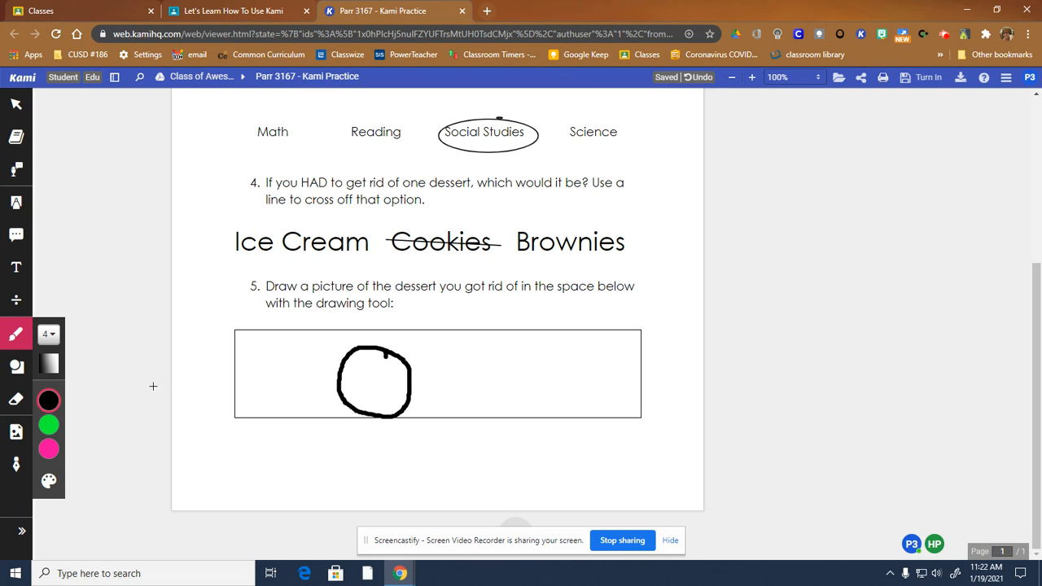
- Draw small black chocolate chips inside the cookie outline in the question 5 box, and return to the selection tool
{"action": "mouse_move", "coordinate": [57, 451]}
{"action": "mouse_move", "coordinate": [362, 373]}
{"action": "left_mouse_down"}
{"action": "mouse_move", "coordinate": [395, 399]}
{"action": "mouse_move", "coordinate": [375, 399]}
{"action": "left_mouse_up"}
{"action": "left_click_drag", "start_coordinate": [374, 355], "coordinate": [398, 368]}
{"action": "left_click_drag", "start_coordinate": [354, 393], "coordinate": [356, 392]}
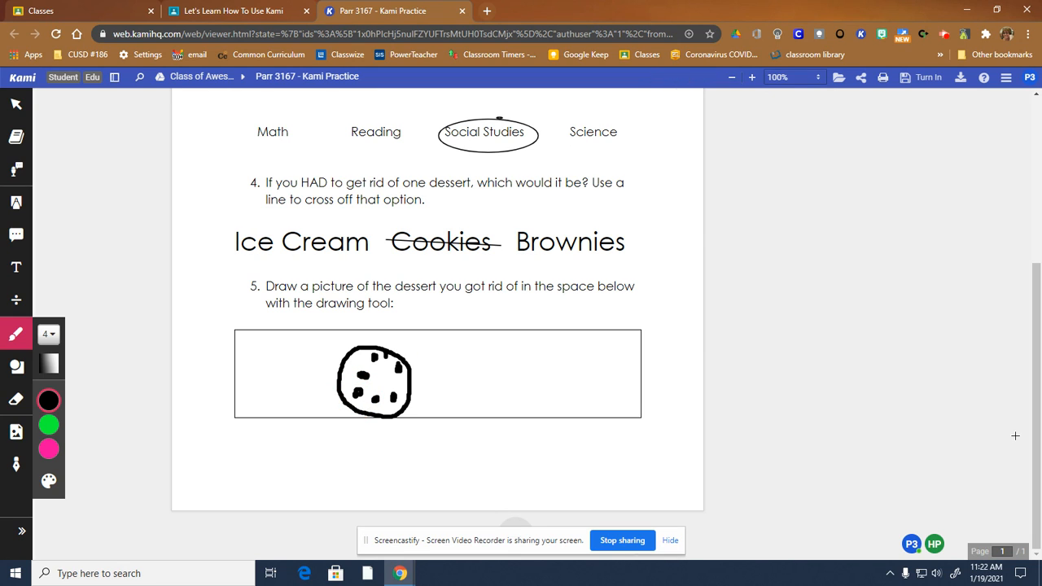
{"action": "left_click", "coordinate": [15, 103]}
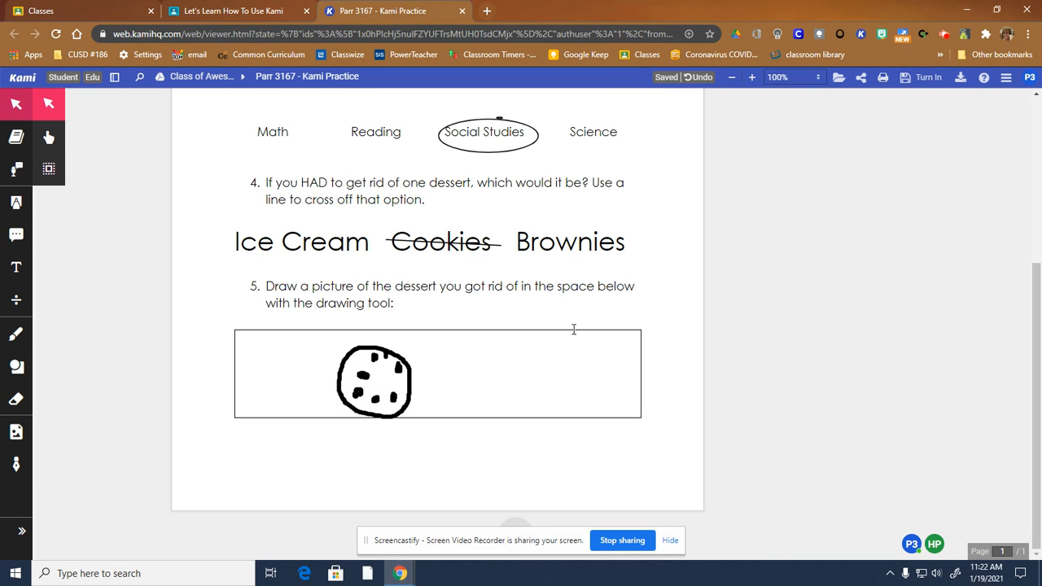
- Review the completed Kami Practice worksheet and turn it in for the Let's Learn How To Use Kami assignment
{"action": "scroll", "coordinate": [832, 408], "scroll_direction": "up", "scroll_amount": 3}
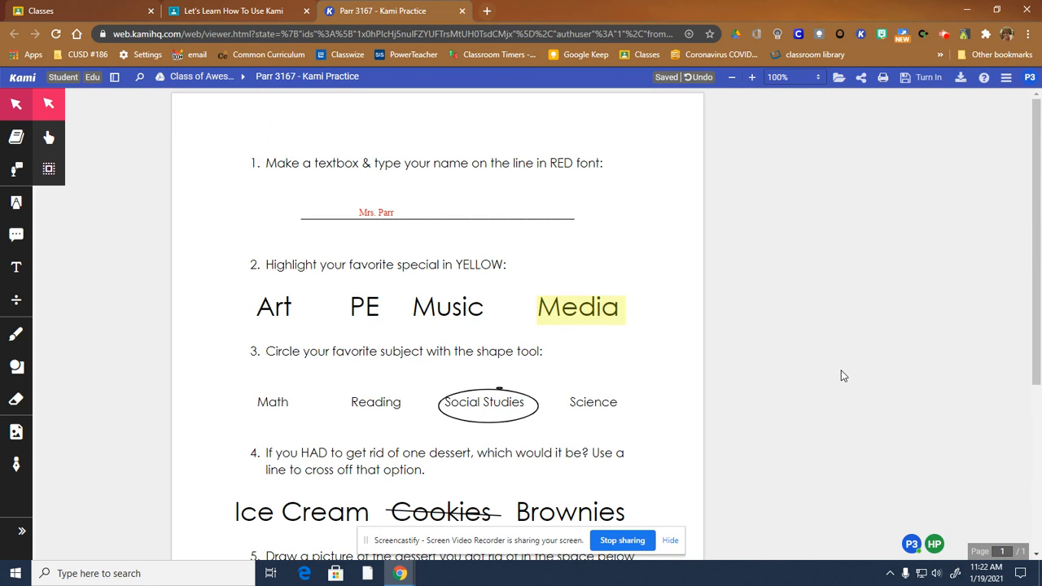
{"action": "scroll", "coordinate": [843, 375], "scroll_direction": "down", "scroll_amount": 2}
{"action": "scroll", "coordinate": [843, 375], "scroll_direction": "up", "scroll_amount": 2}
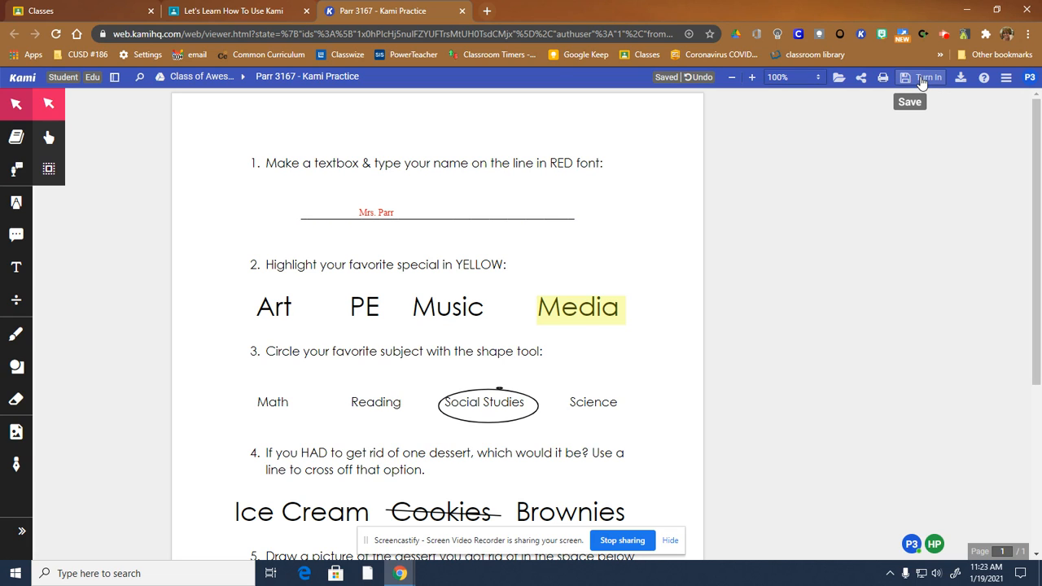
{"action": "left_click", "coordinate": [922, 82]}
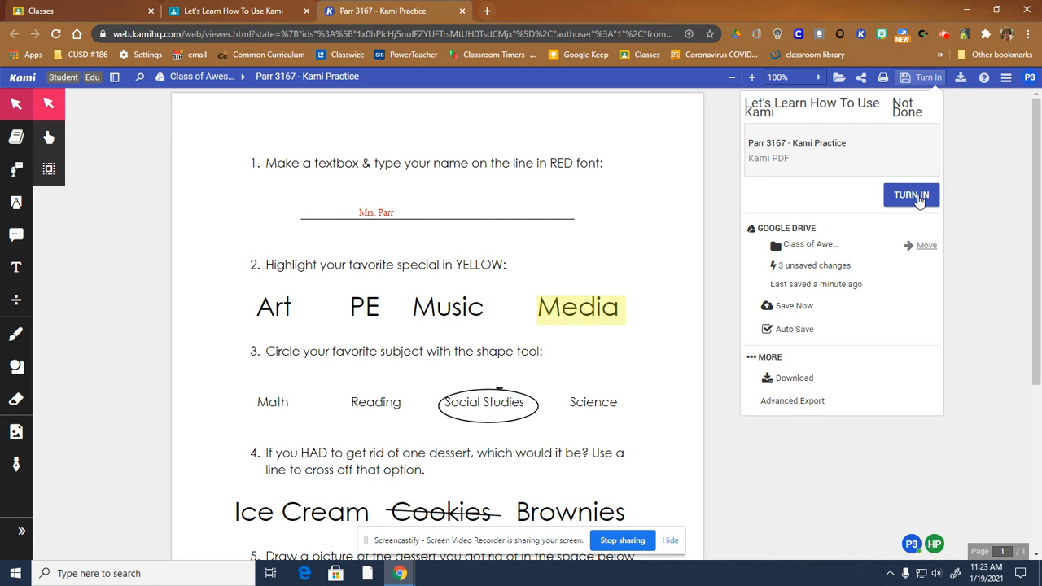
{"action": "left_click", "coordinate": [911, 195]}
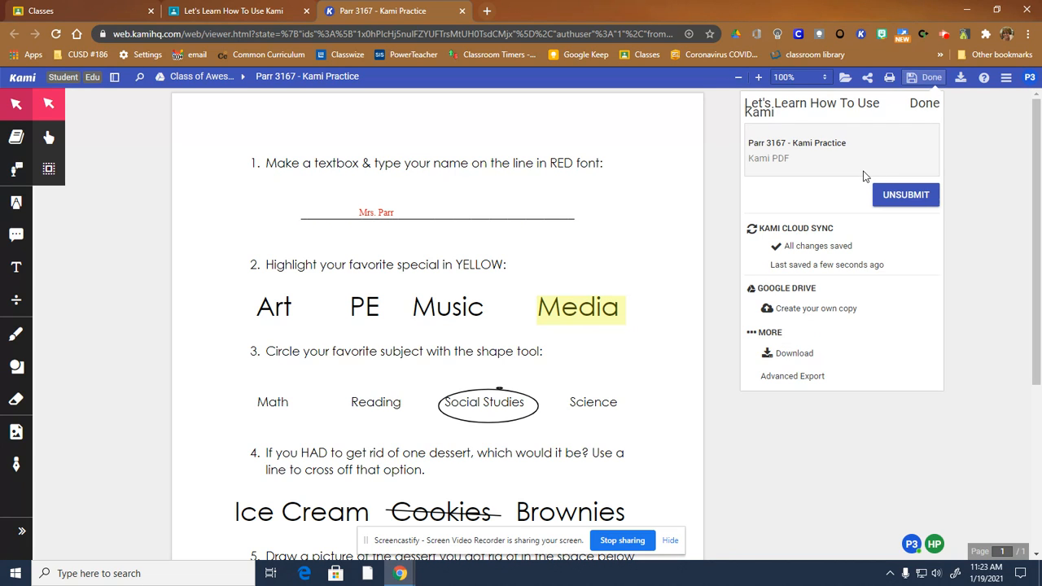
{"action": "left_click", "coordinate": [982, 124]}
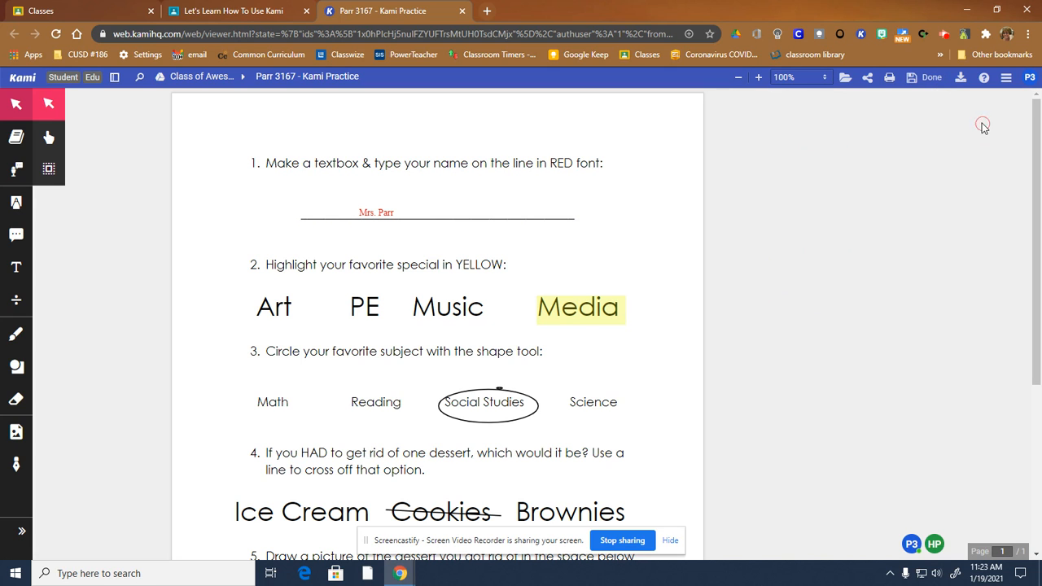
- Switch to the assignment page in Google Classroom, close the PDF preview and check the submission status under Your work
{"action": "left_click", "coordinate": [260, 12]}
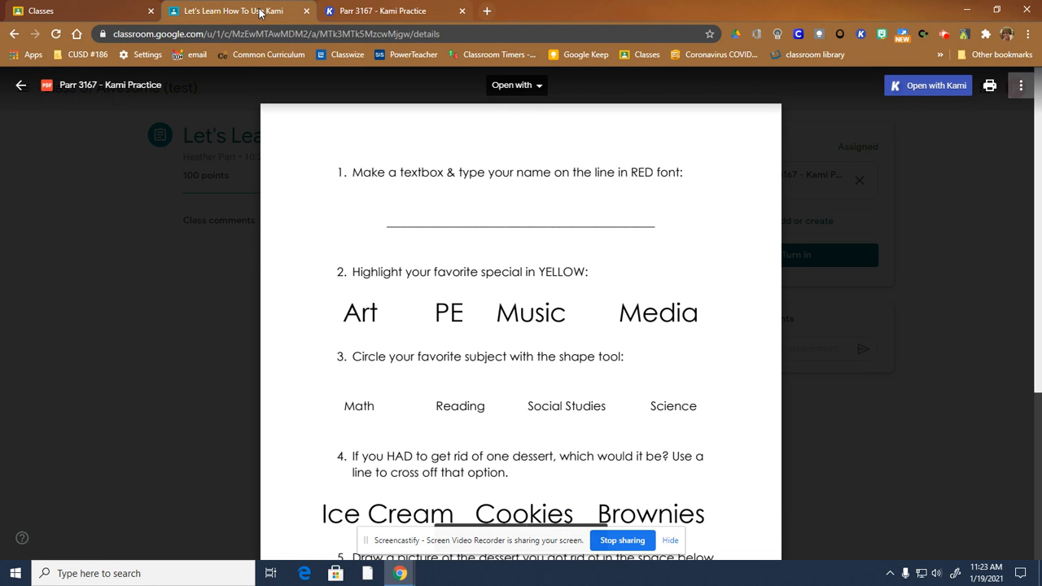
{"action": "left_click", "coordinate": [926, 243]}
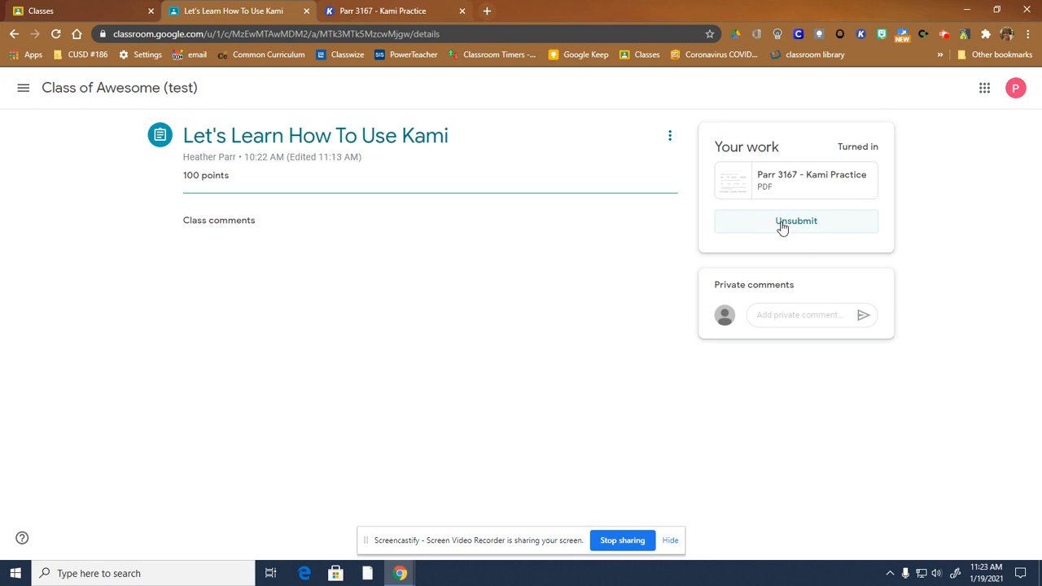
{"action": "left_click_drag", "start_coordinate": [873, 148], "coordinate": [850, 145]}
{"action": "left_click", "coordinate": [835, 150]}
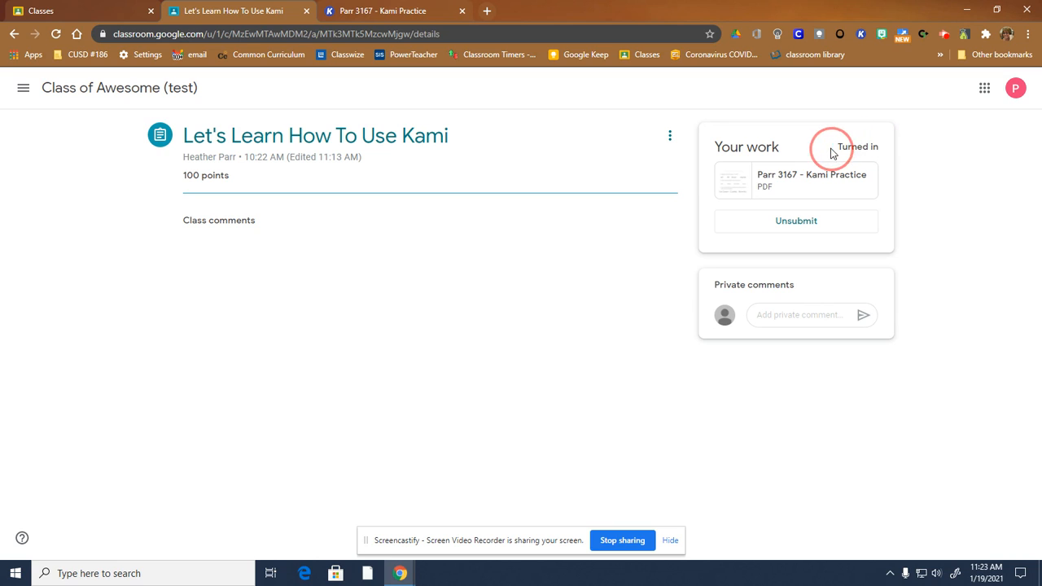